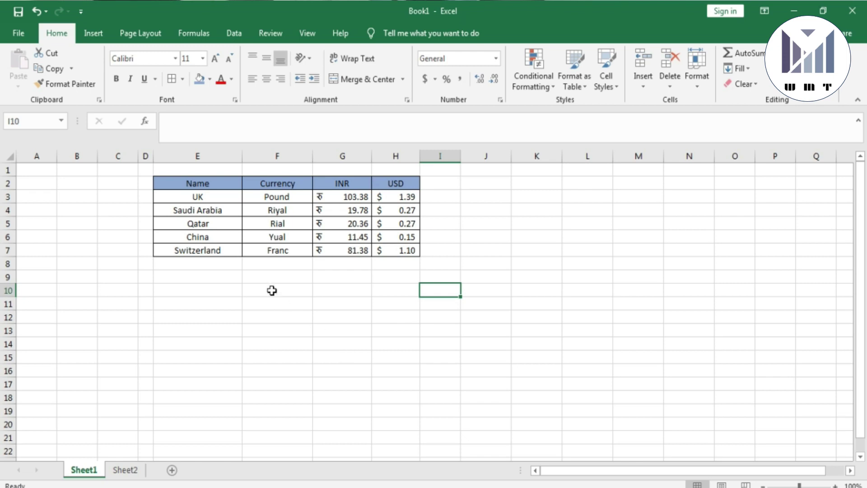
Copy the currency table in E2:H7 and paste it with its formatting starting at cell L8.
left_click_drag(181, 185, 390, 255)
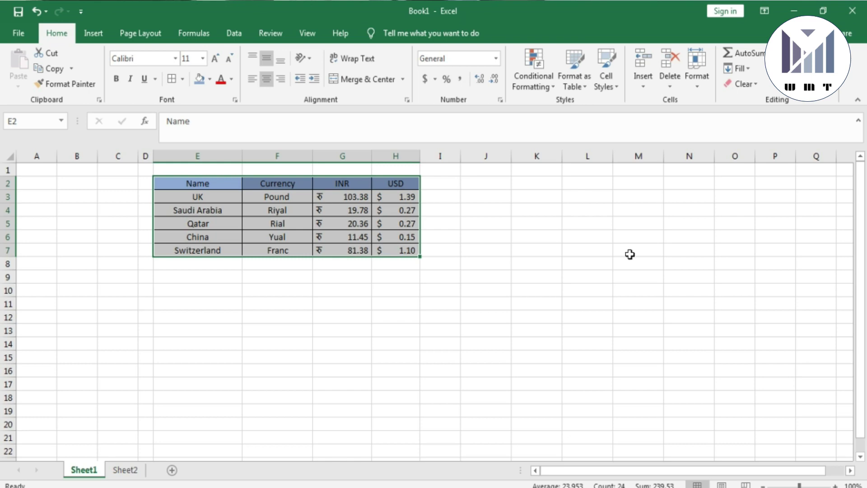
left_click_drag(171, 182, 387, 249)
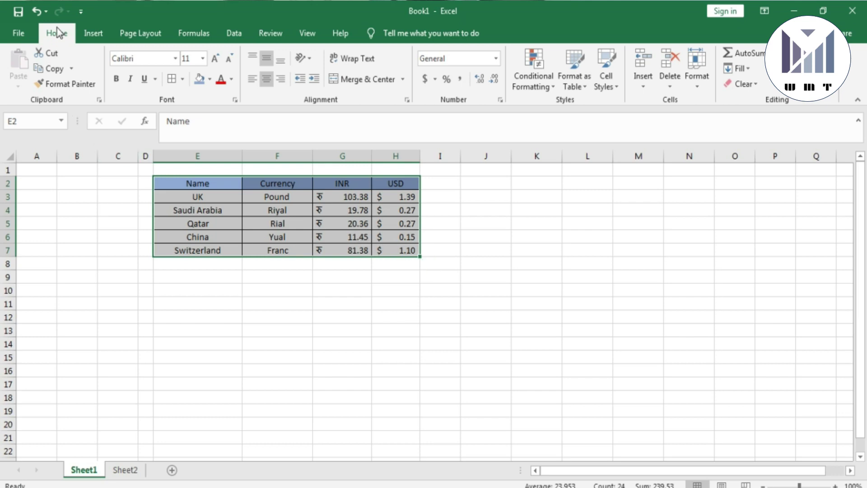
left_click(52, 68)
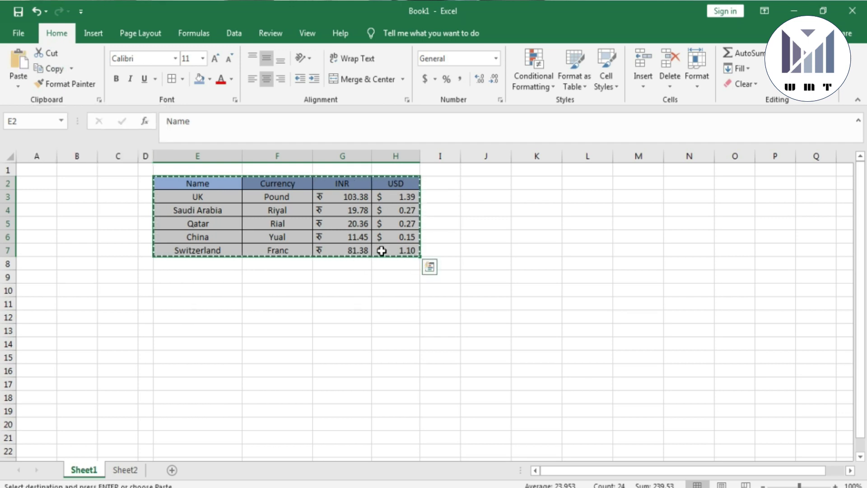
left_click(595, 263)
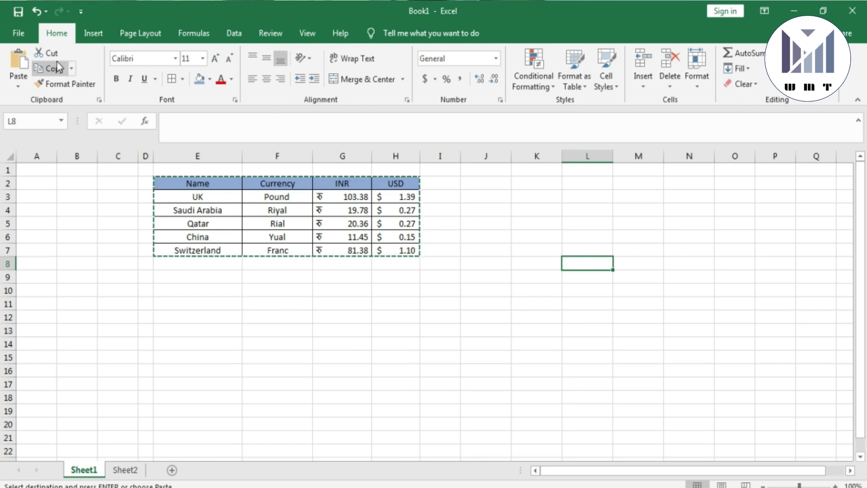
left_click(20, 67)
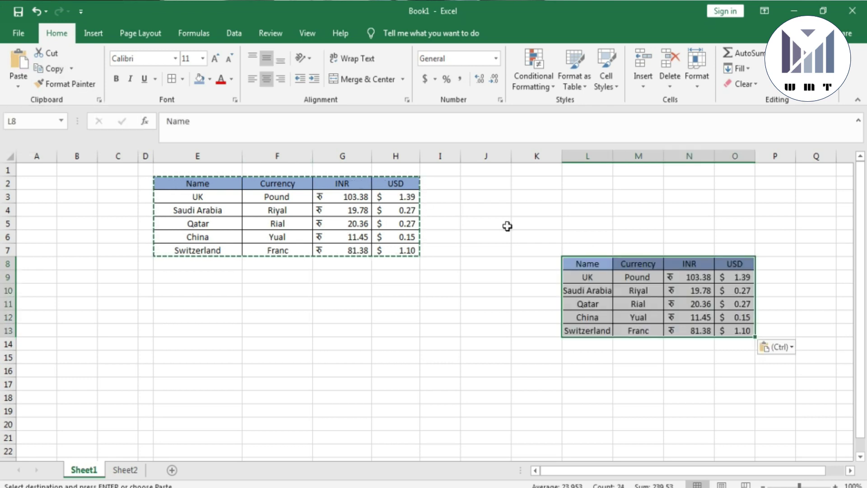
left_click(667, 295)
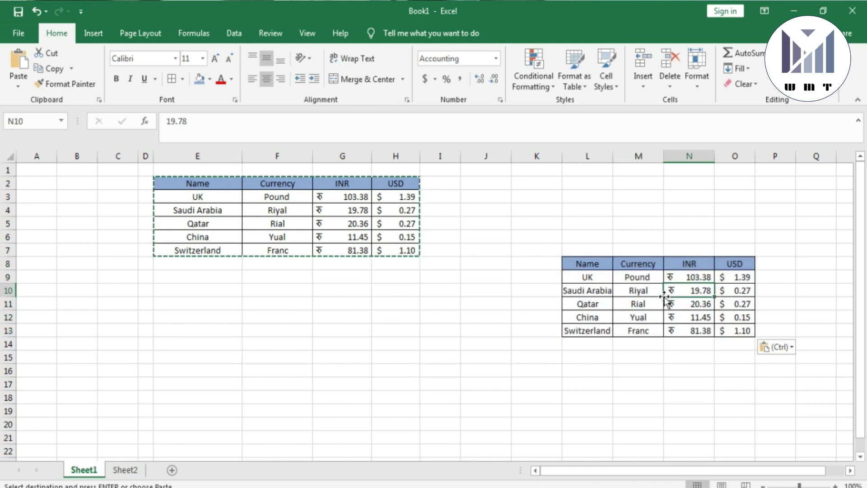
left_click(516, 302)
key("Escape")
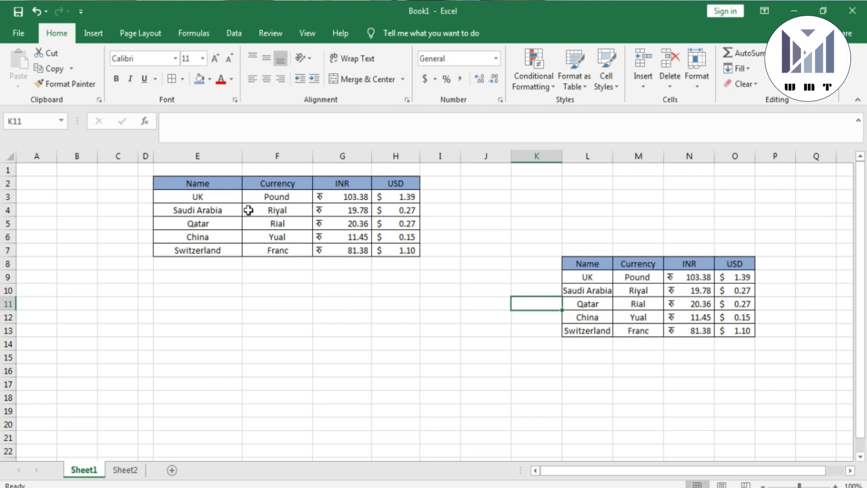
Bring up the On-Screen Keyboard and use it to copy the table E2:H7 and paste it starting at cell L16.
left_click_drag(189, 184, 395, 248)
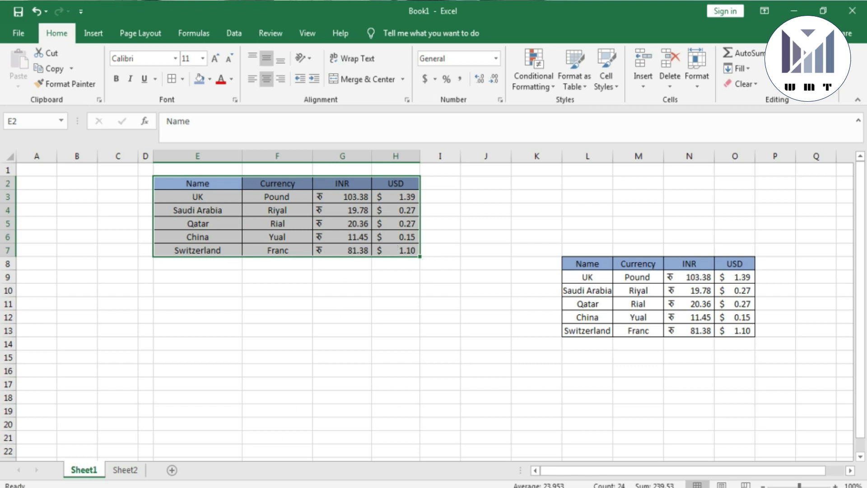
left_click(131, 487)
left_click_drag(613, 248, 333, 301)
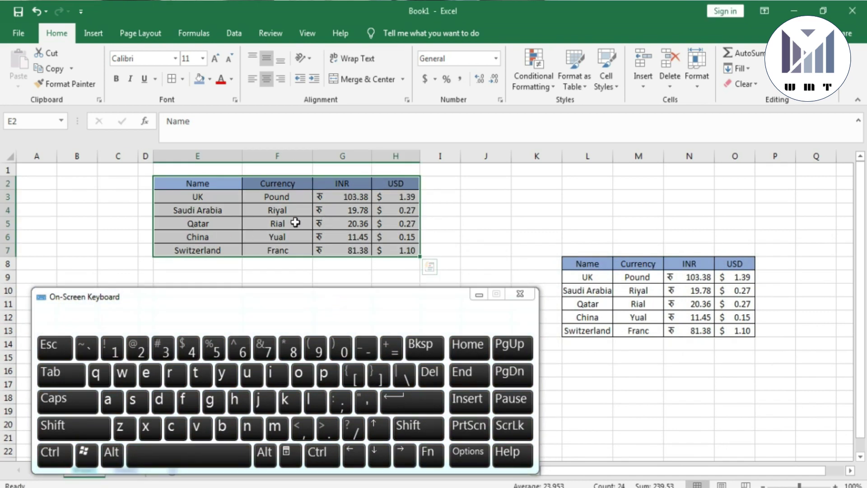
left_click(58, 457)
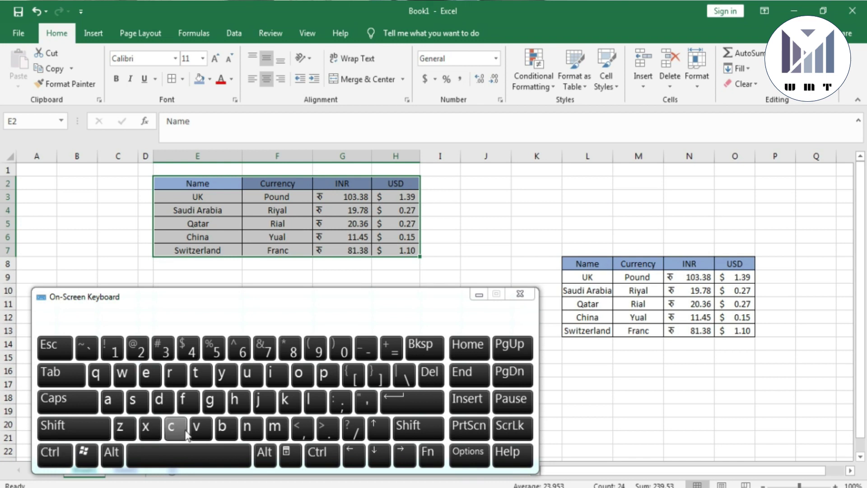
left_click(58, 457)
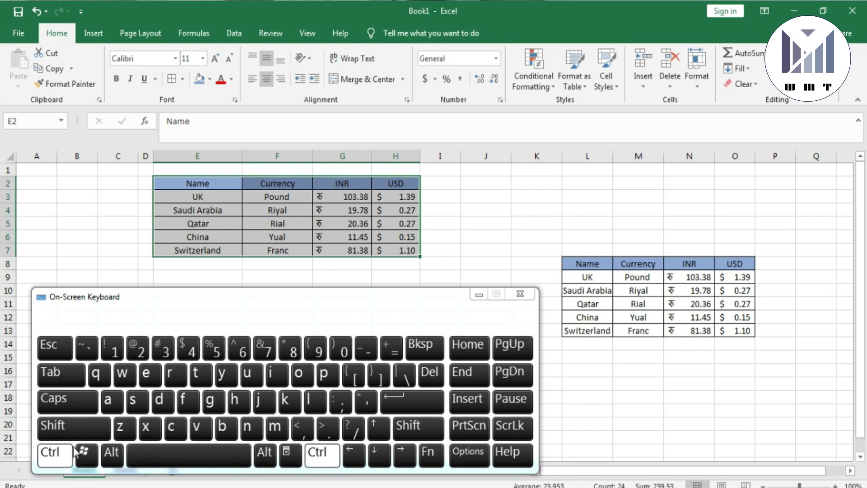
left_click(173, 433)
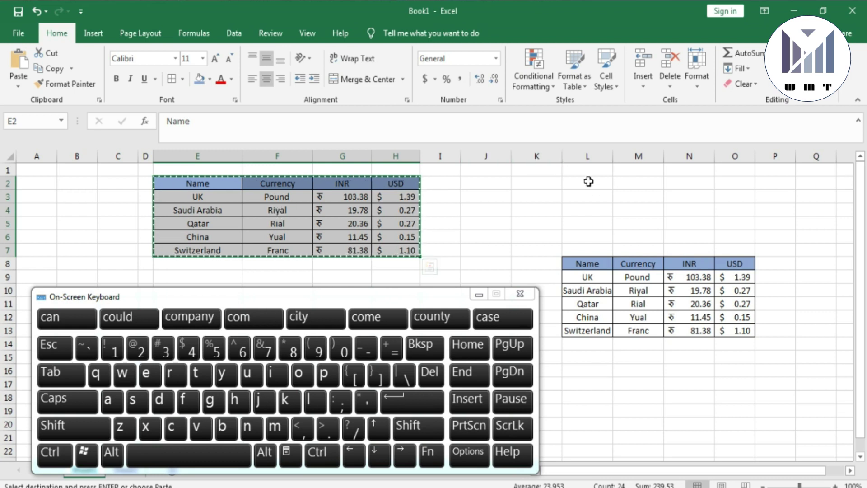
left_click(588, 370)
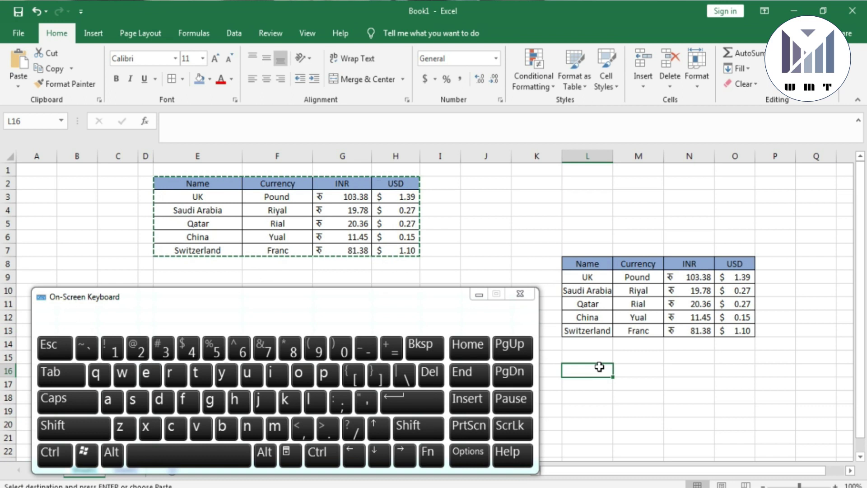
left_click(50, 455)
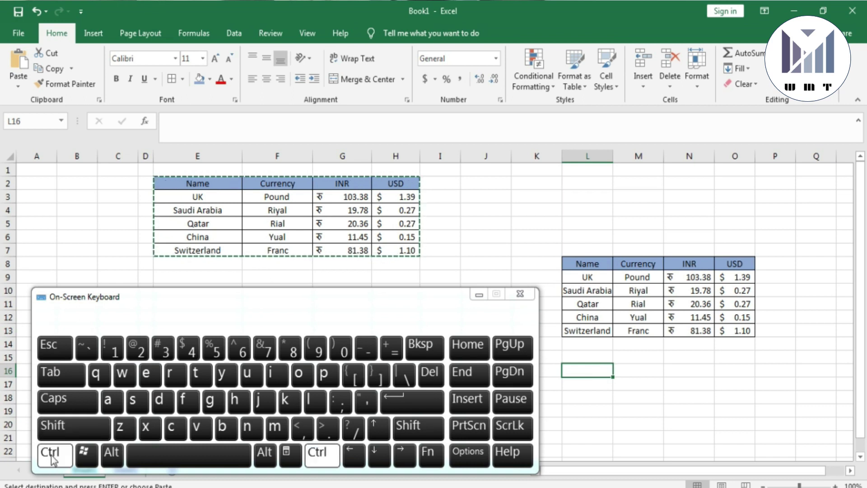
left_click(201, 432)
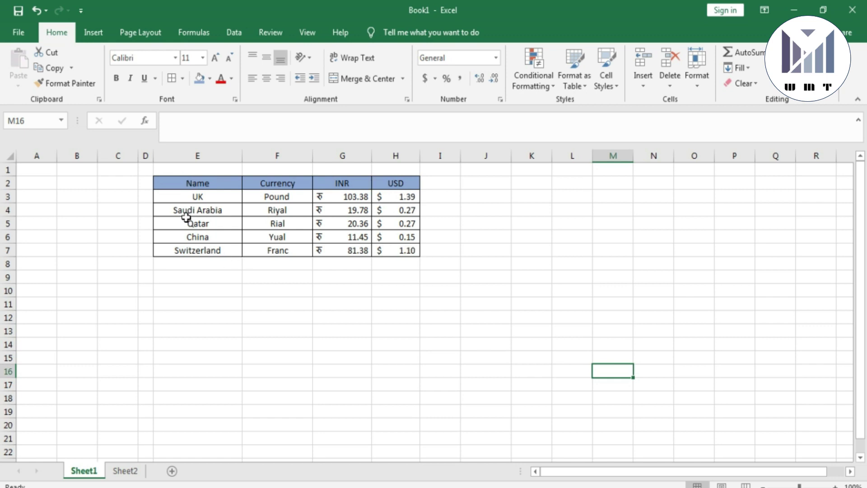
Copy the currency table E2:H7 and paste only its values starting at cell L7.
left_click_drag(194, 184, 396, 248)
left_click(612, 258)
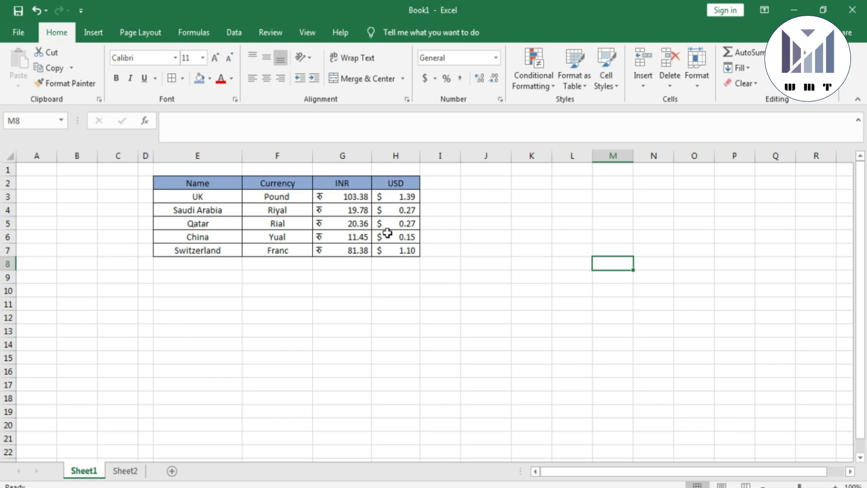
left_click_drag(198, 183, 407, 252)
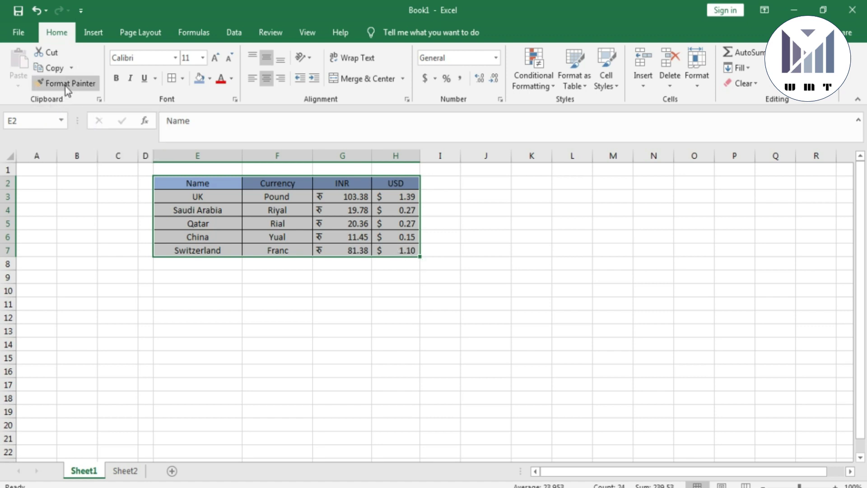
left_click(62, 69)
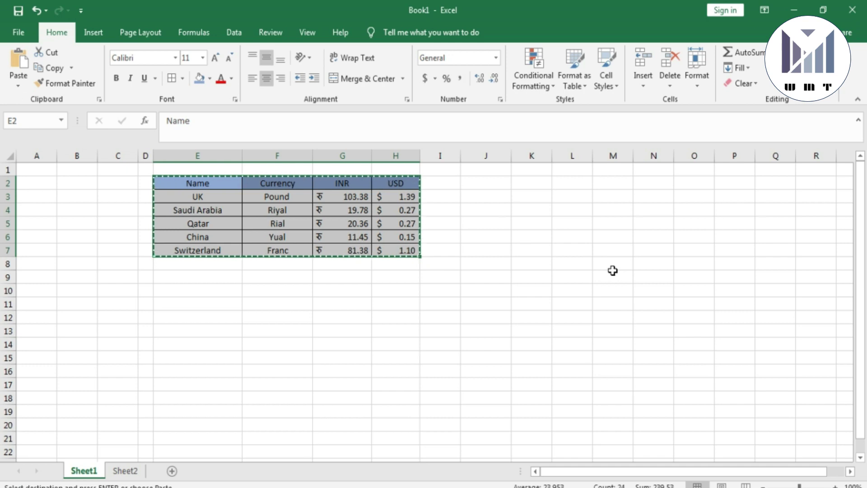
left_click(563, 249)
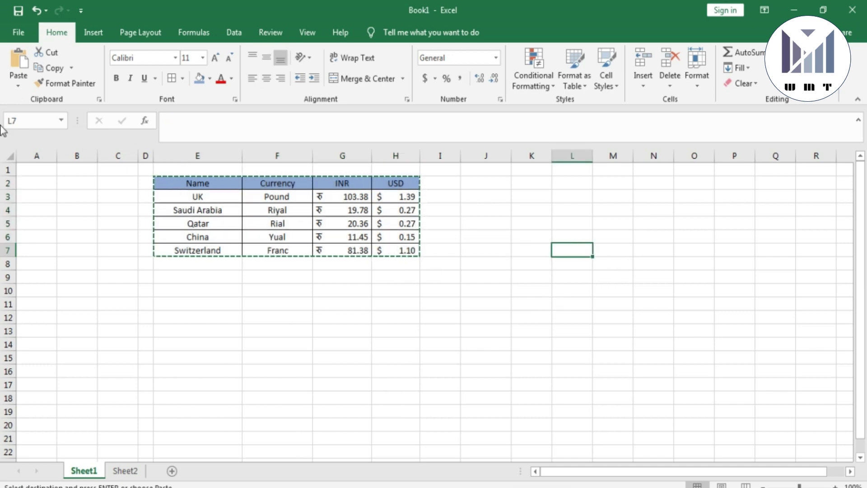
left_click(19, 88)
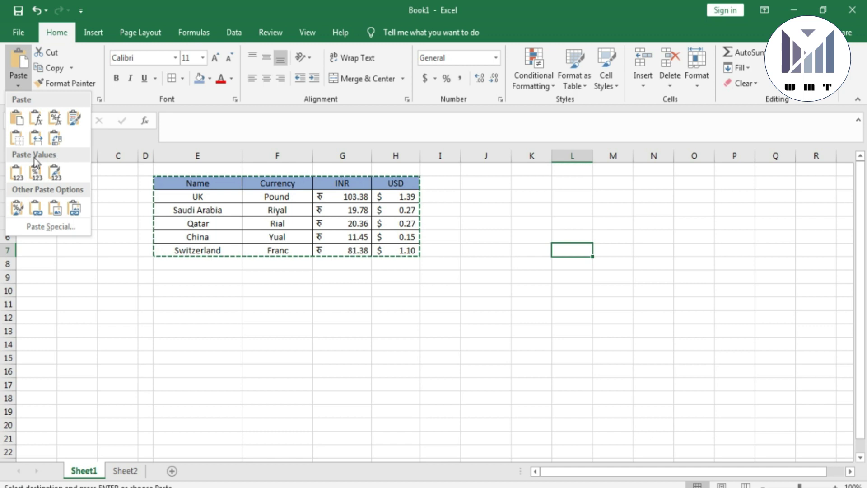
left_click(16, 174)
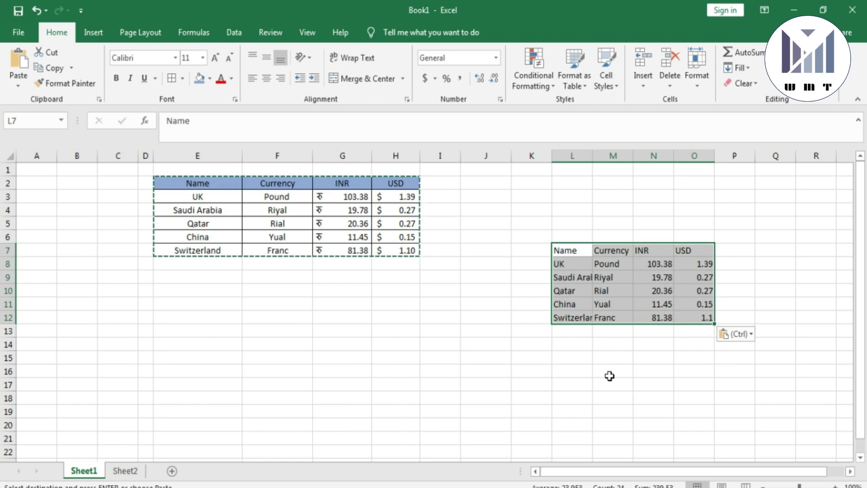
Copy the table E2:H7 again and paste it as values with number formatting starting at cell L15.
left_click(587, 367)
left_click_drag(181, 180, 406, 248)
left_click(55, 68)
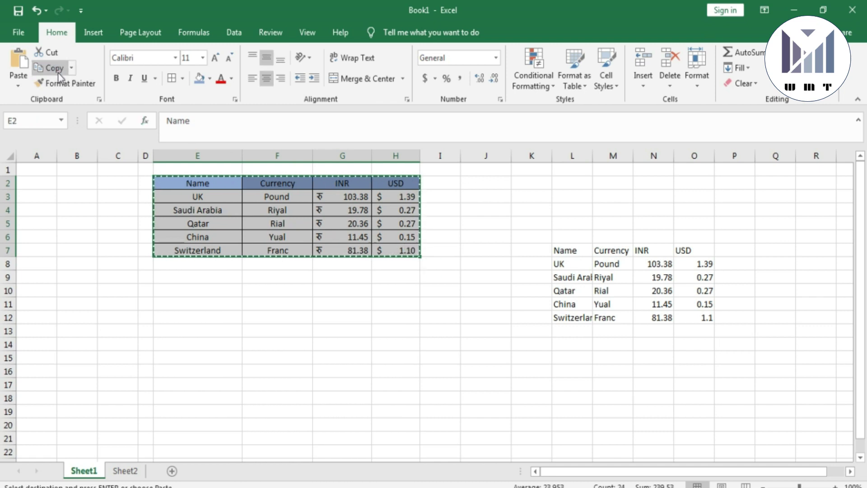
left_click(578, 357)
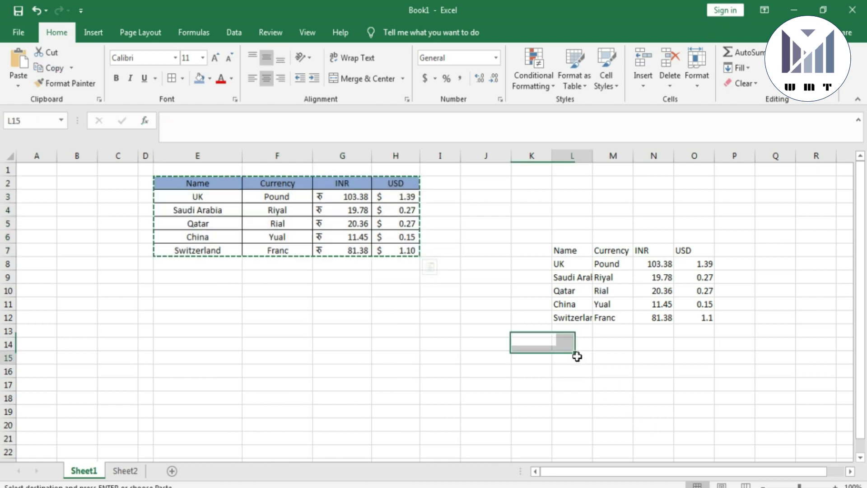
left_click(18, 85)
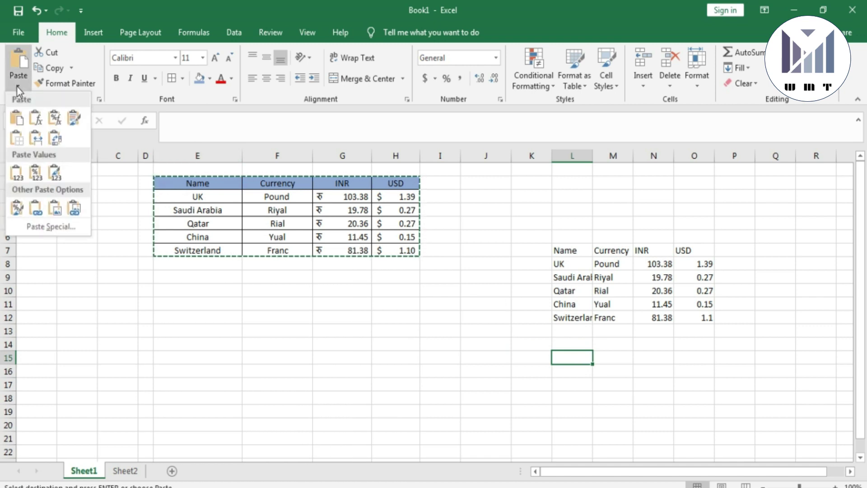
left_click(36, 173)
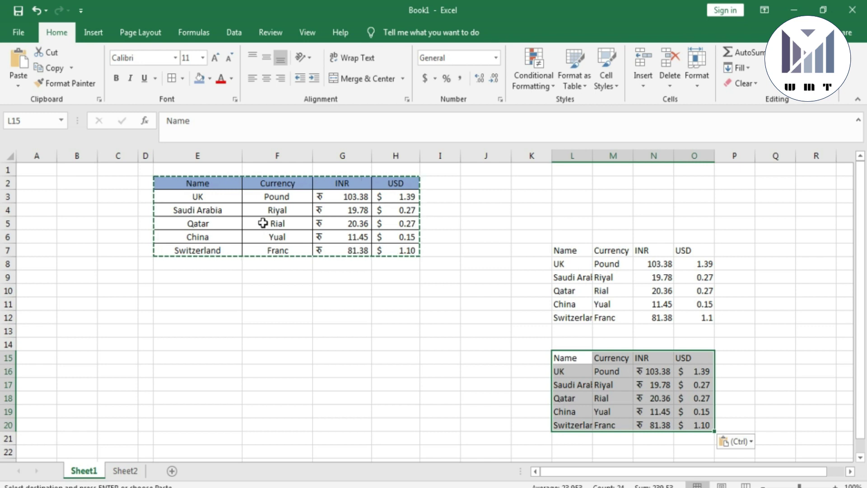
key("Escape")
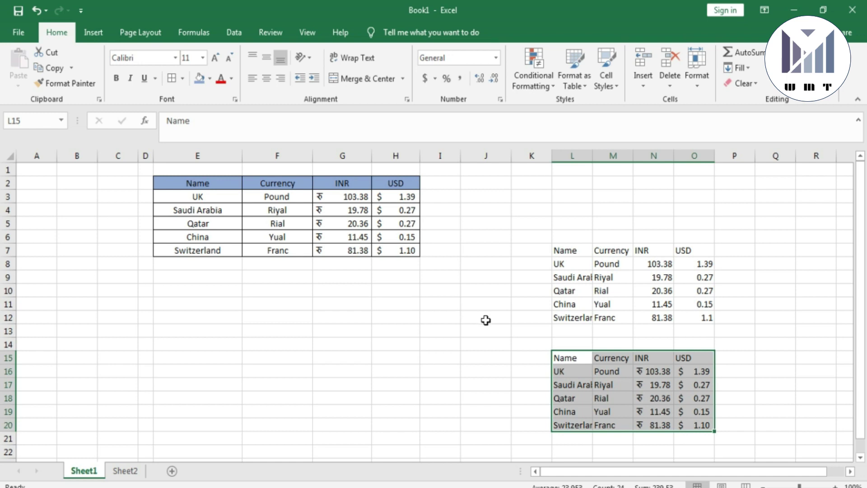
Copy the currency table E2:H7 and paste it transposed starting at cell E12.
left_click_drag(201, 184, 392, 181)
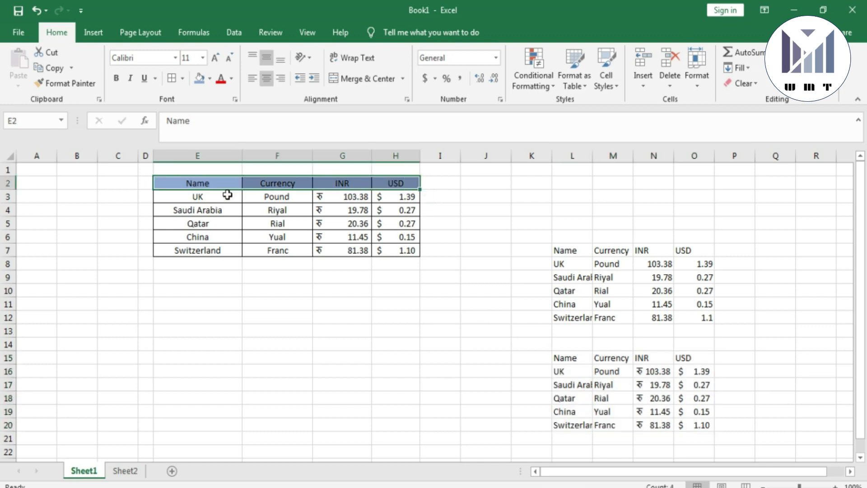
left_click_drag(196, 185, 400, 246)
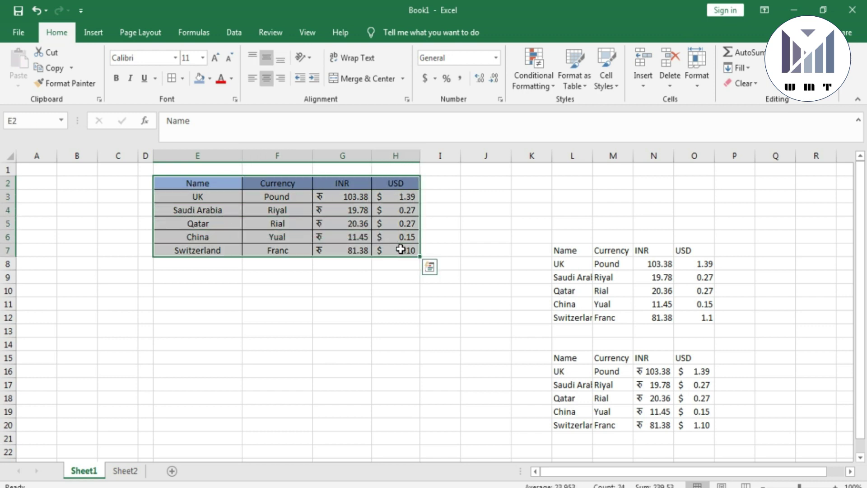
left_click(55, 70)
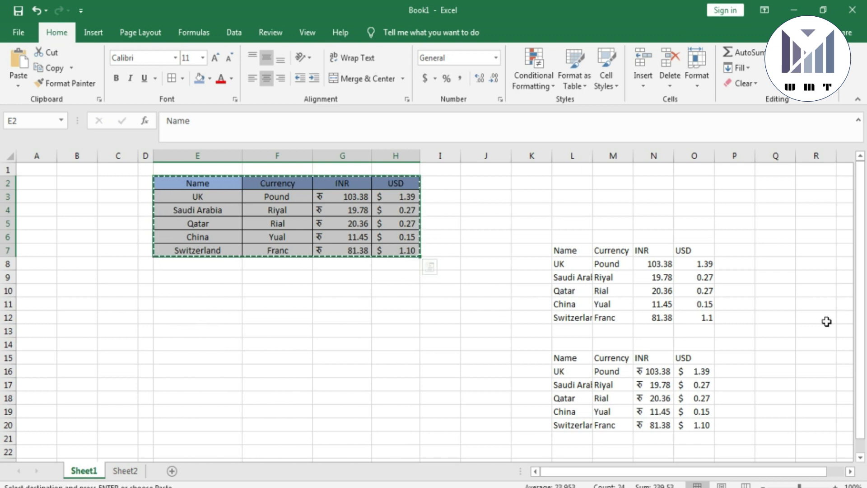
left_click(172, 317)
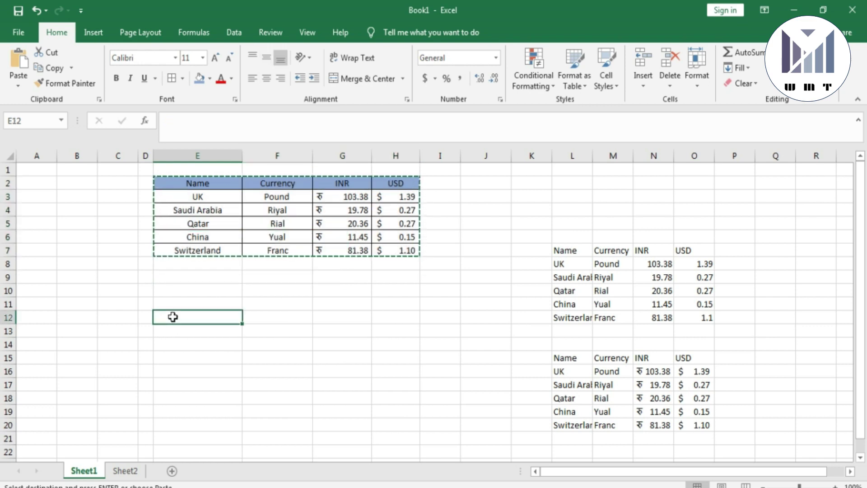
left_click(19, 88)
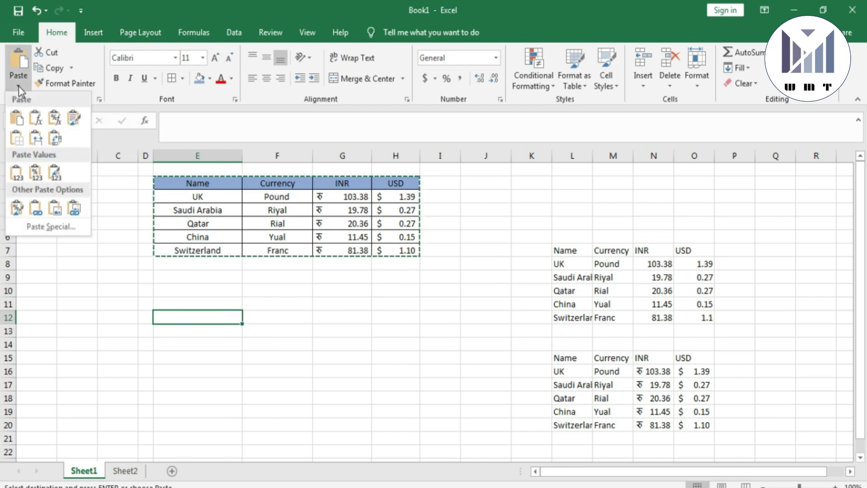
left_click(56, 142)
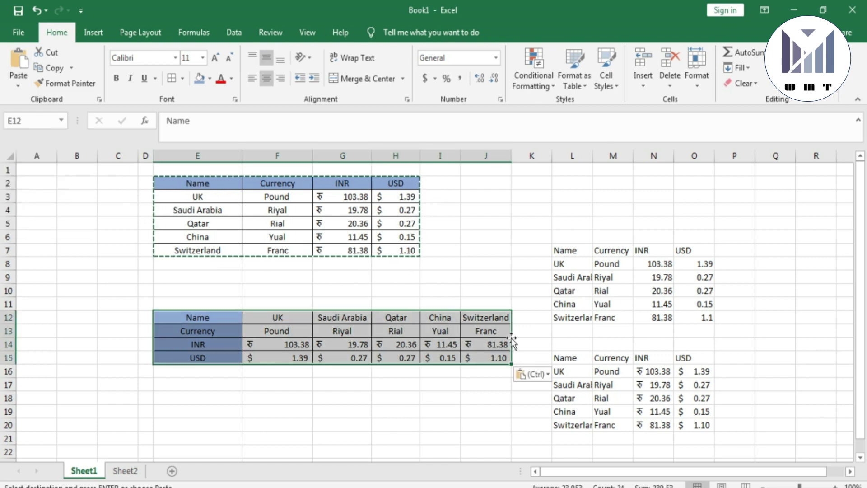
left_click(210, 320)
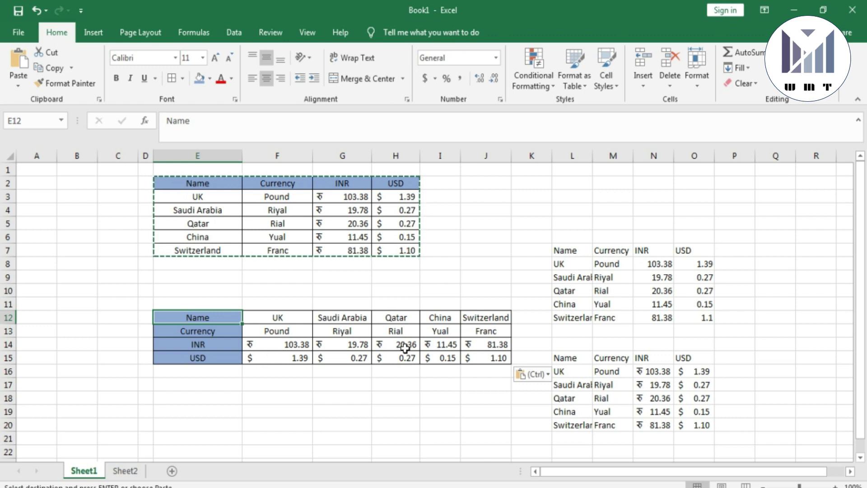
left_click(342, 392)
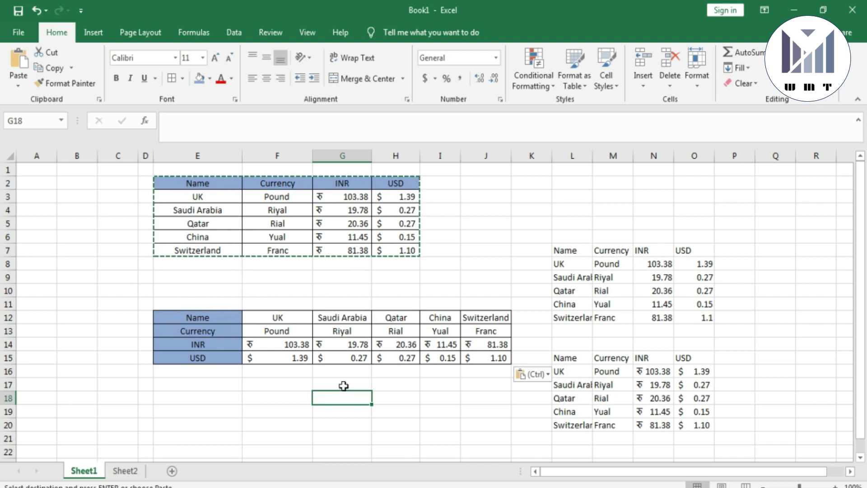
Copy the horizontal table E12:J15 and paste it transposed back to a vertical layout starting at cell F19.
scroll(342, 388, "down", 2)
left_click_drag(192, 237, 377, 261)
left_click(377, 261)
key("Escape")
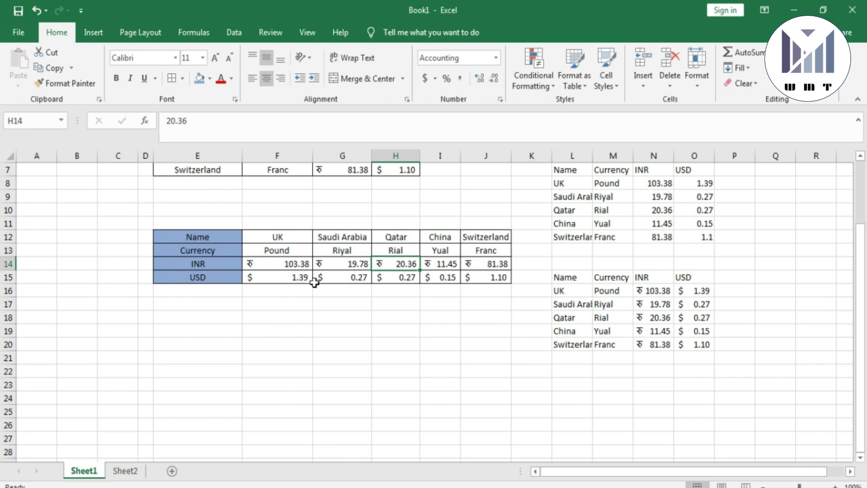
left_click_drag(209, 239, 499, 281)
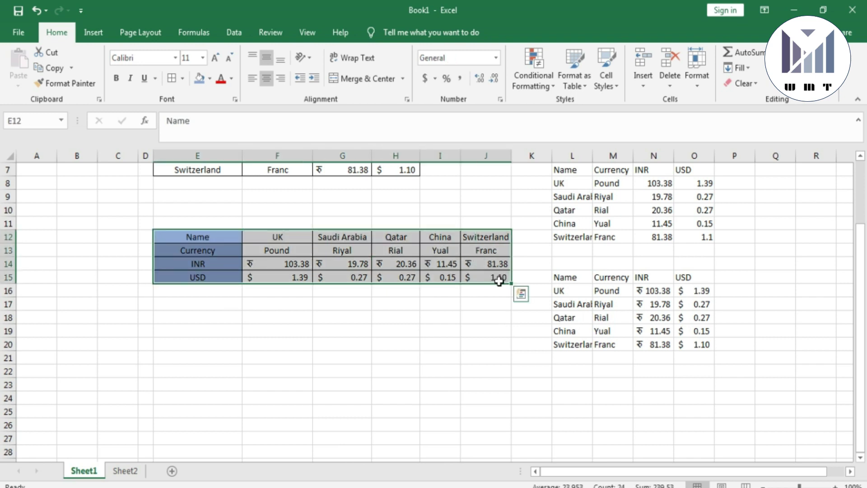
left_click(54, 68)
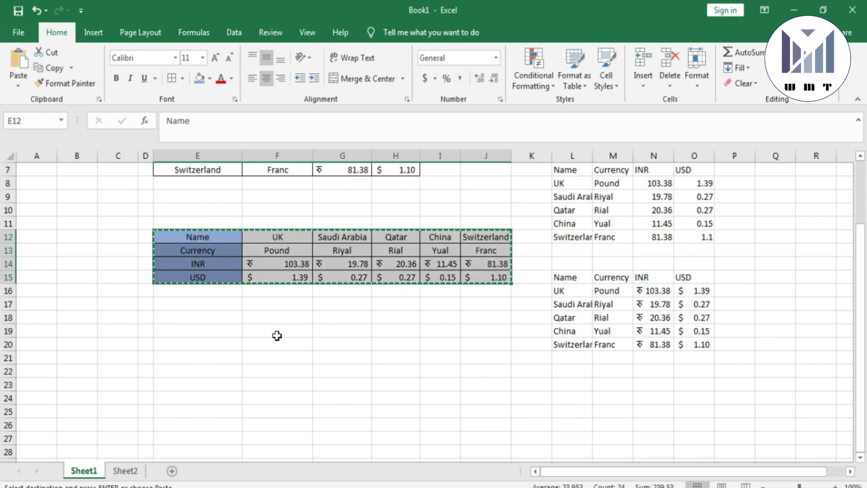
left_click(261, 333)
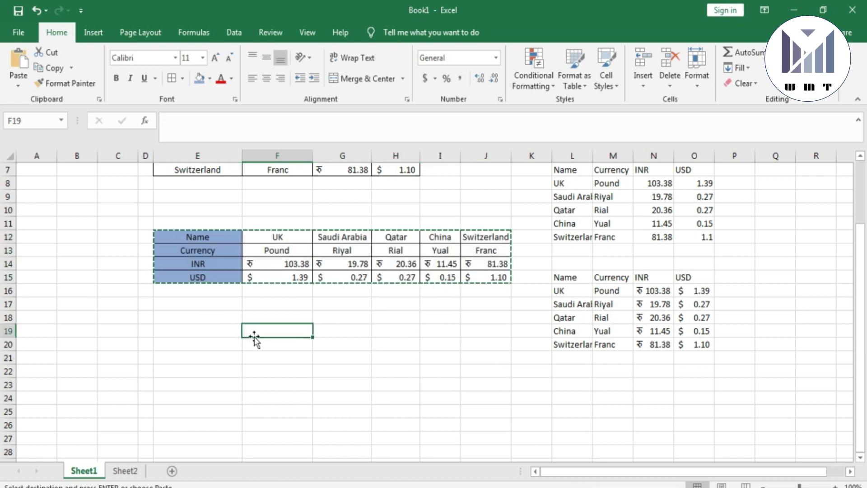
left_click(19, 86)
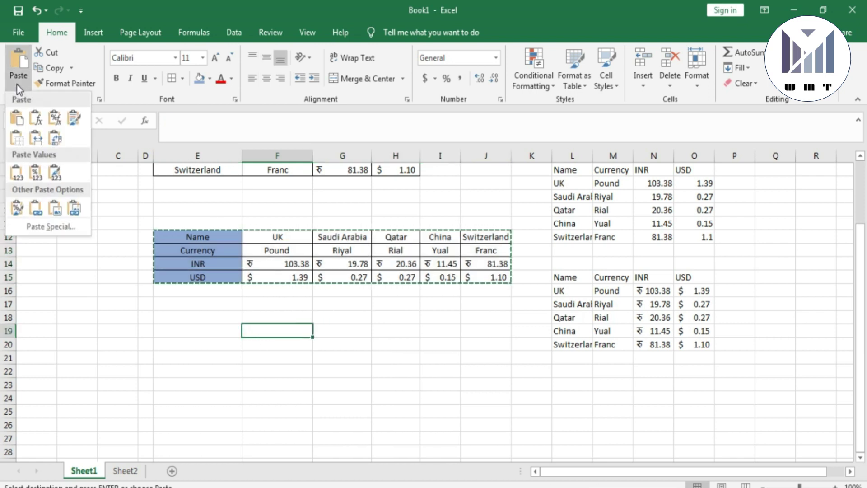
left_click(50, 139)
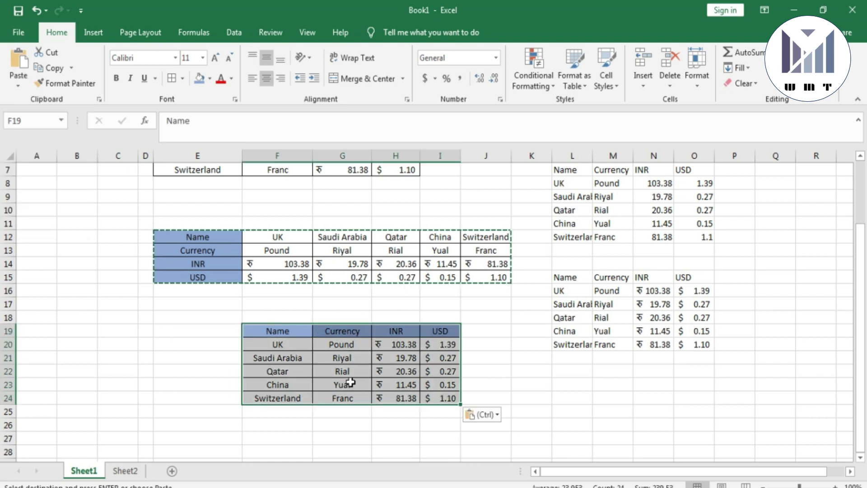